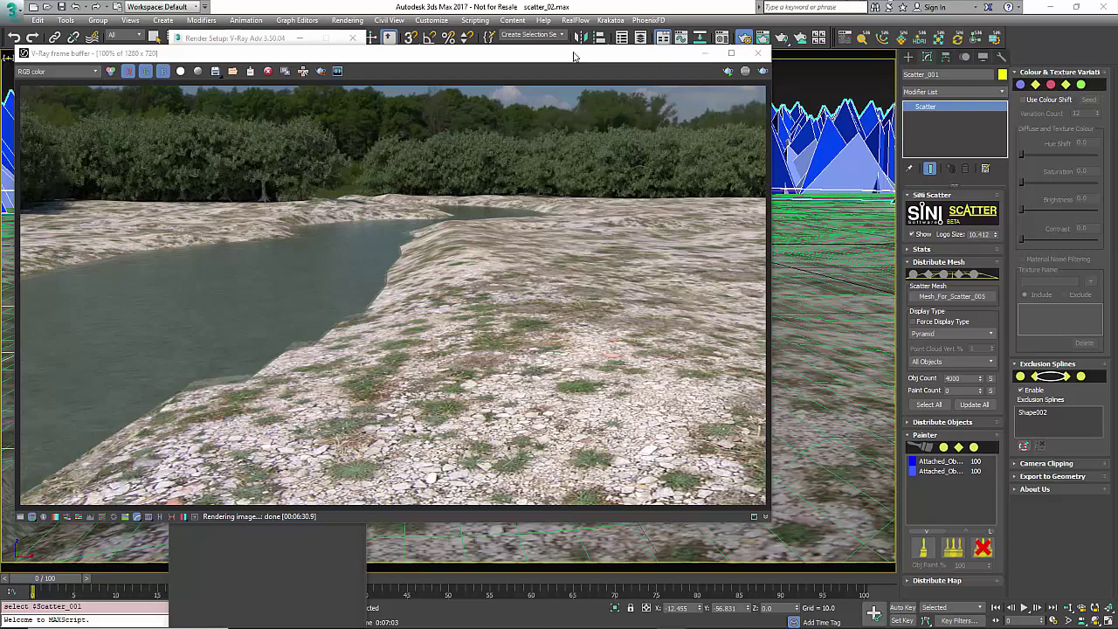
# - Move the V-Ray frame buffer window down and left to uncover the Render Setup dialog
pyautogui.moveTo(573, 54); pyautogui.dragTo(607, 83)
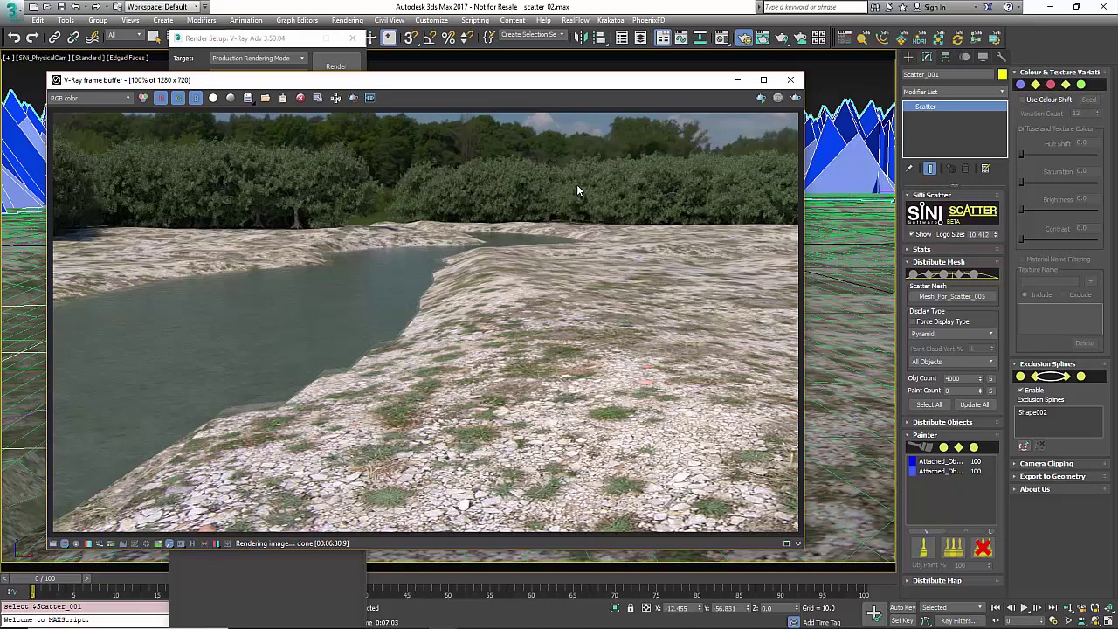
# - Render a region over the background trees with Colour Shift on and Hue Shift 96.818
pyautogui.click(353, 97)
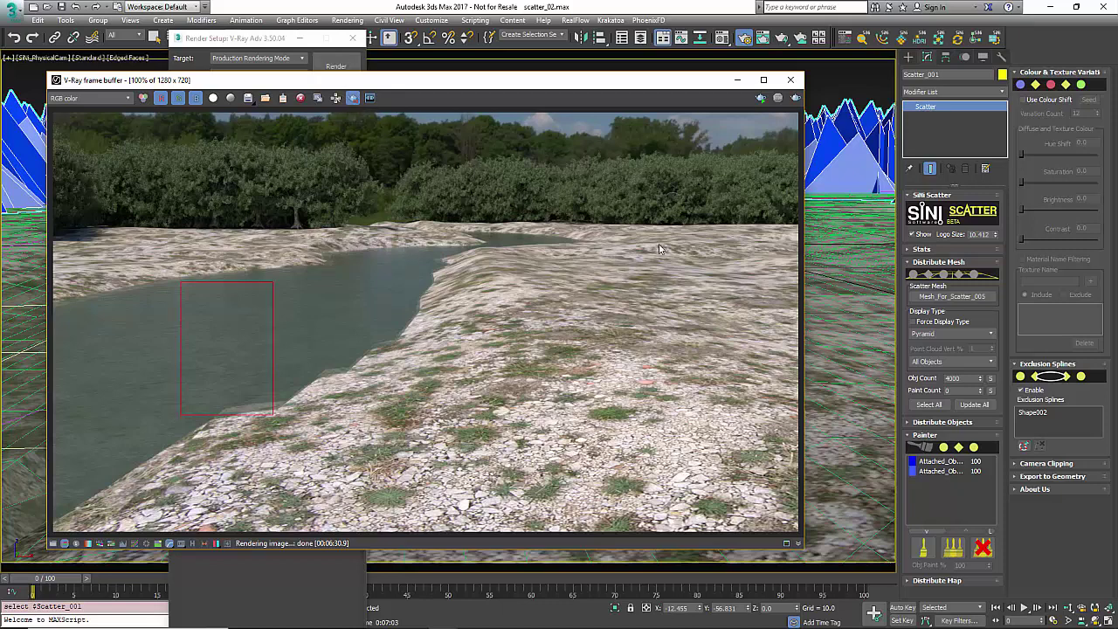
pyautogui.moveTo(638, 136); pyautogui.dragTo(461, 232)
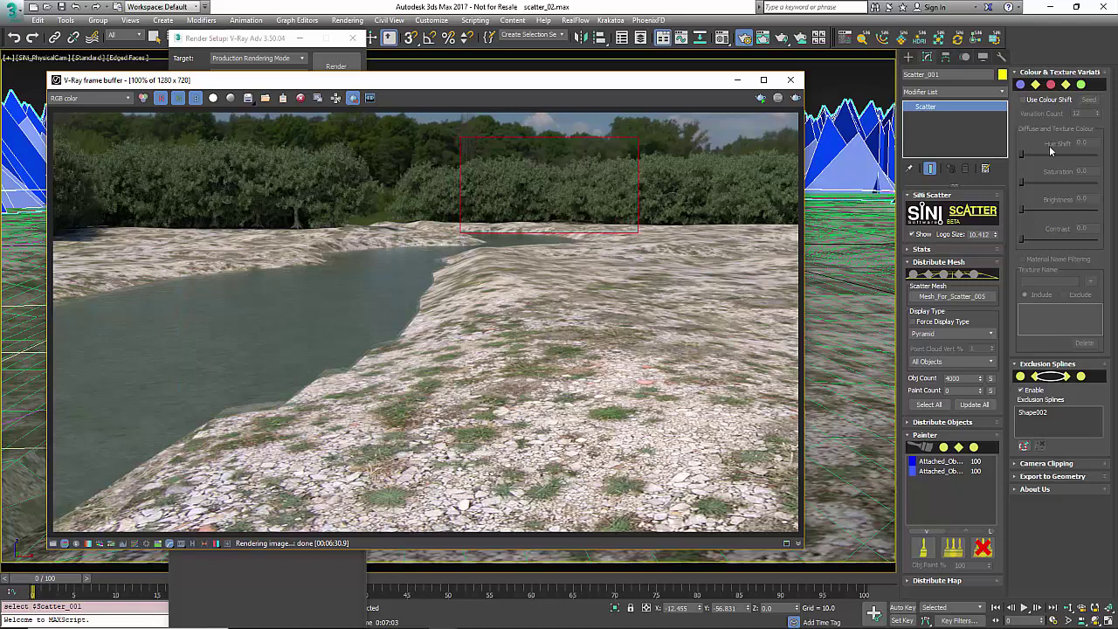
pyautogui.click(1023, 100)
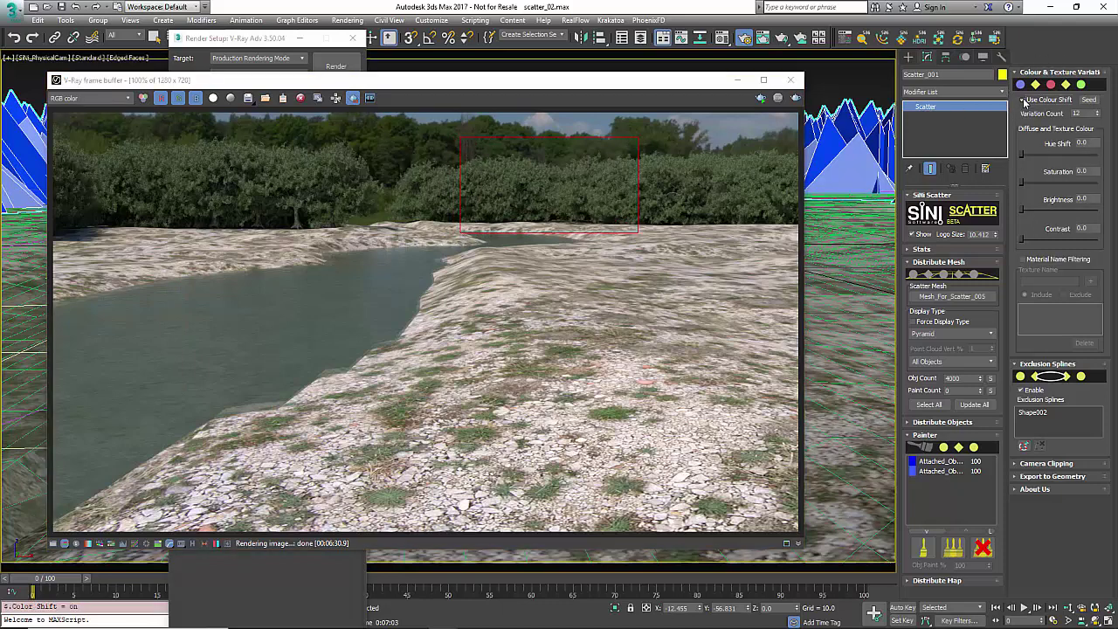
pyautogui.doubleClick(1084, 112)
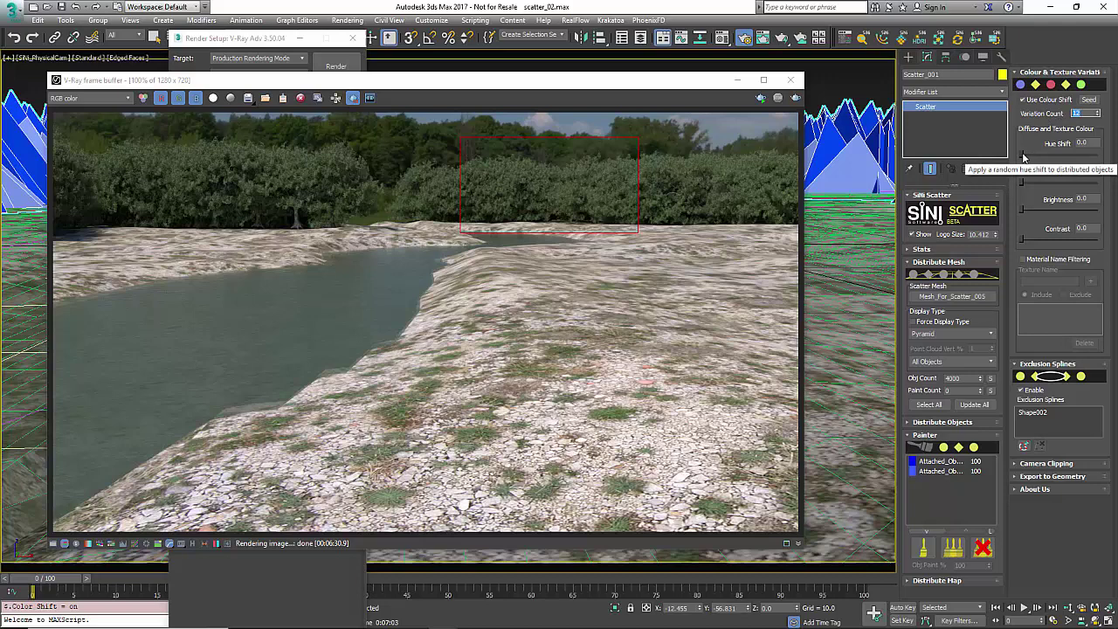
pyautogui.moveTo(1024, 156); pyautogui.dragTo(1062, 153)
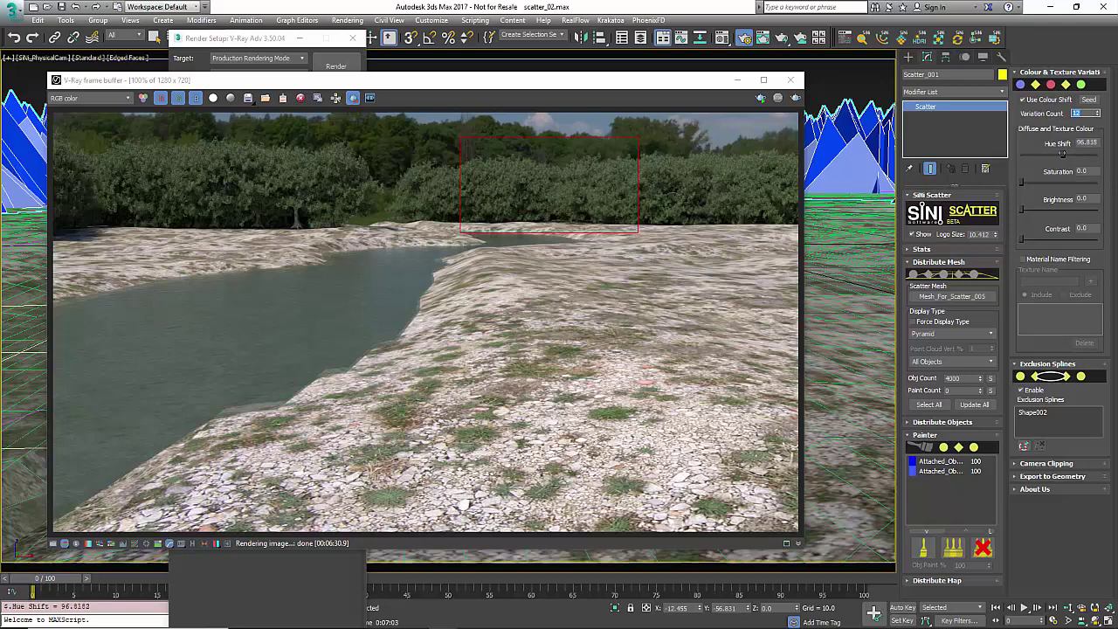
pyautogui.click(796, 98)
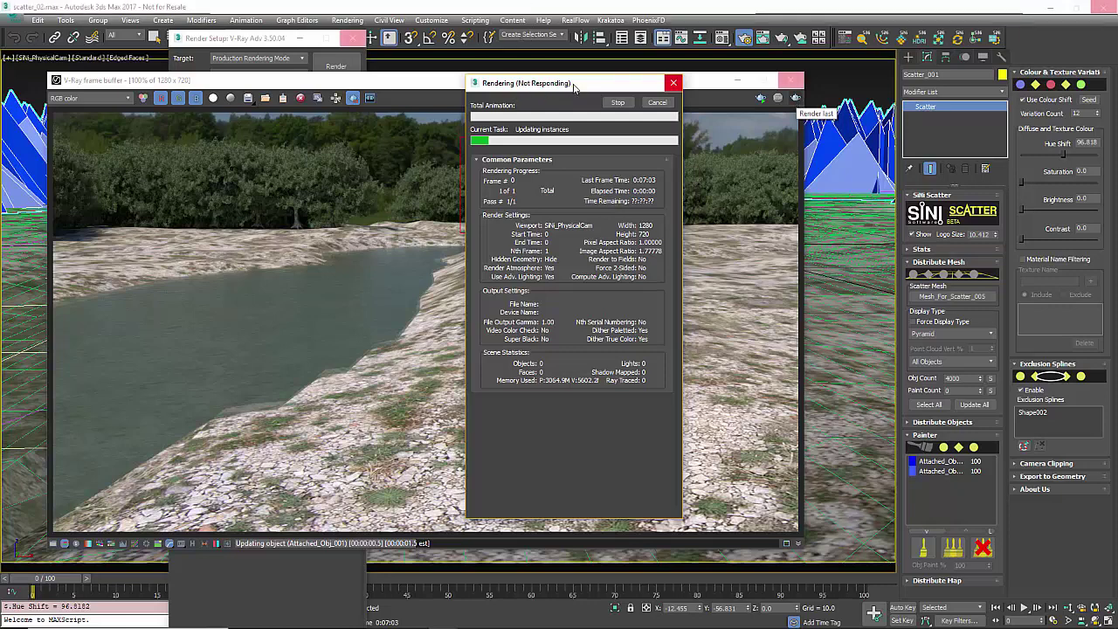
# - Move the Rendering progress window aside while the 96.818 hue-shift tree region renders
pyautogui.moveTo(574, 86); pyautogui.dragTo(766, 86)
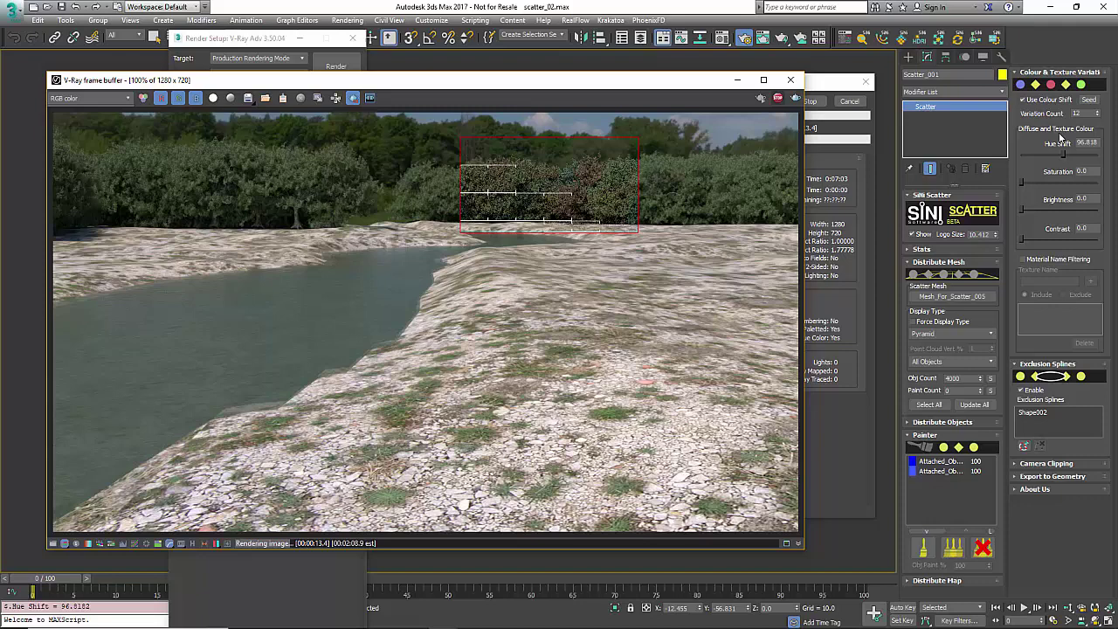
# - Set Hue Shift 12.273, Saturation 14.394, Brightness 2.273 and Contrast 1.136 for the trees
pyautogui.moveTo(1063, 154); pyautogui.dragTo(1024, 154)
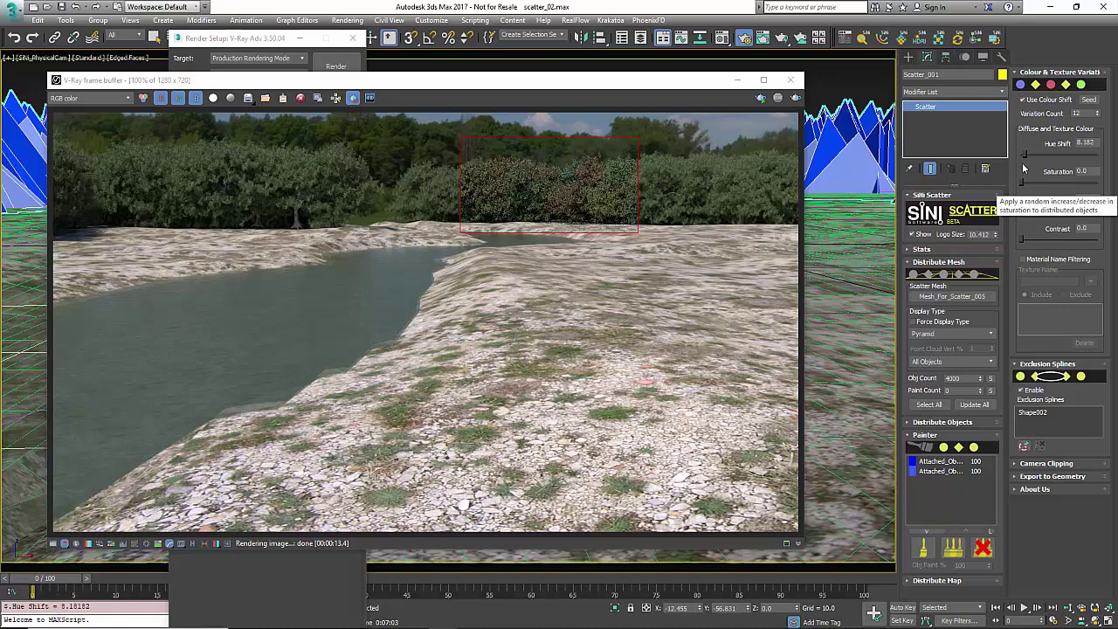
pyautogui.moveTo(1025, 155); pyautogui.dragTo(1026, 235)
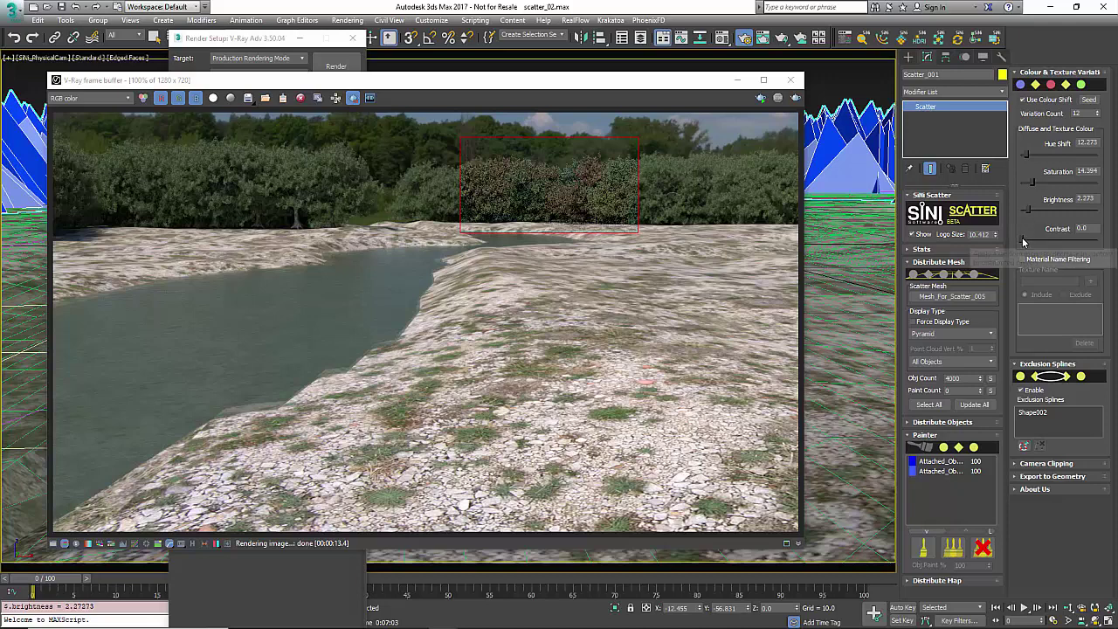
# - Re-render the tree region with Hue Shift 12.273 and the subtler saturation and brightness variation
pyautogui.click(795, 98)
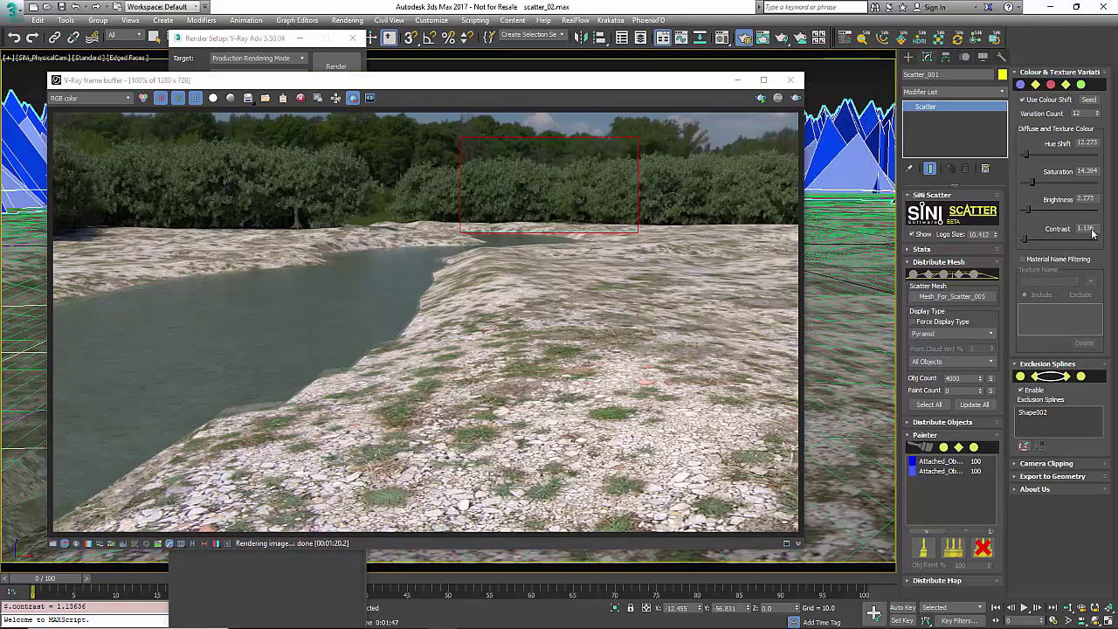
# - Set Hue Shift 40.909, Brightness 3.409 and Saturation 18.939, previewing with a region render
pyautogui.moveTo(1027, 159); pyautogui.dragTo(1048, 182)
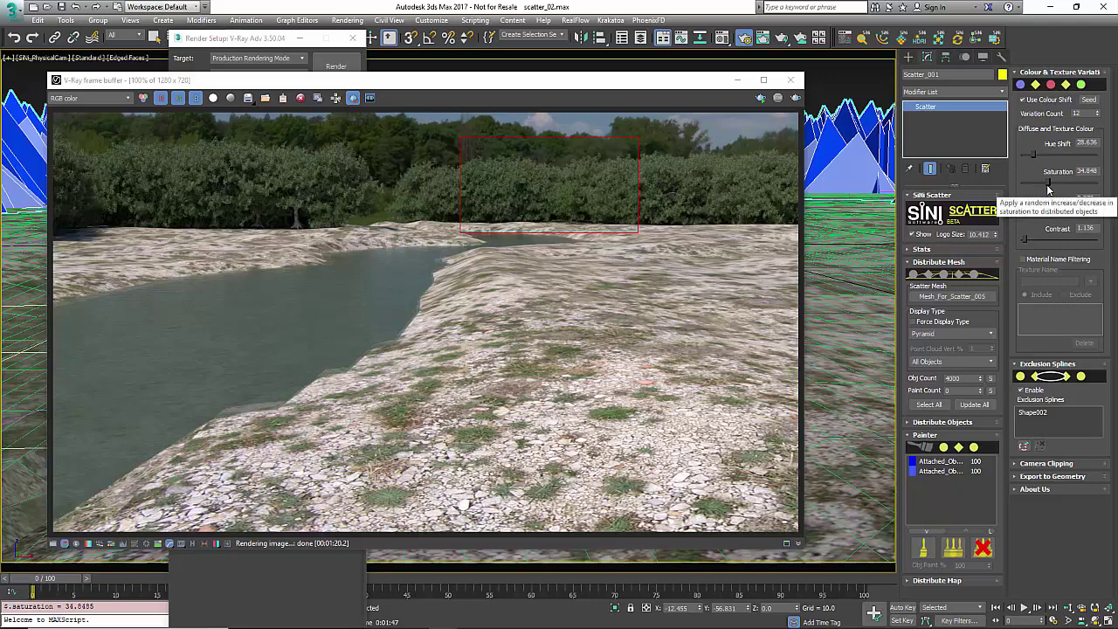
pyautogui.moveTo(1031, 213); pyautogui.dragTo(1032, 211)
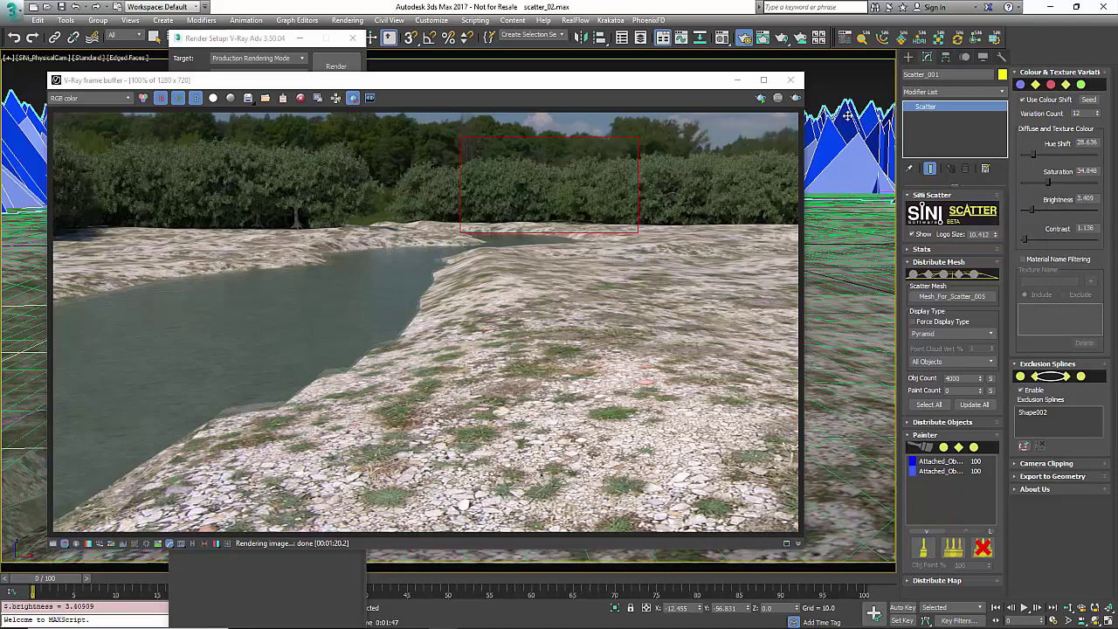
pyautogui.click(795, 98)
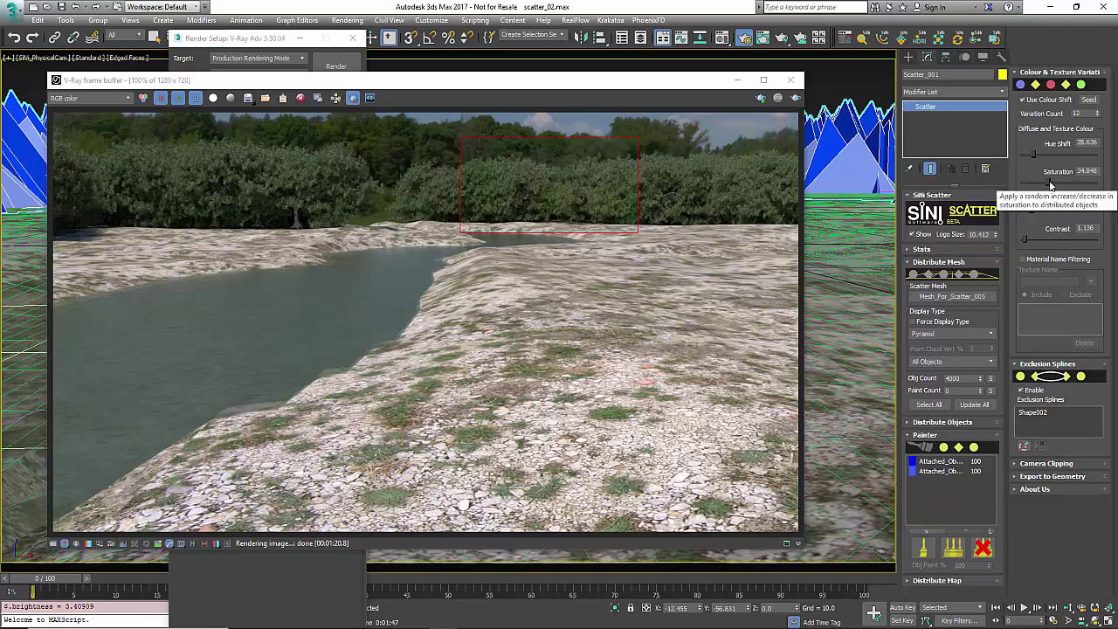
pyautogui.moveTo(1050, 184)
pyautogui.mouseDown()
pyautogui.moveTo(1039, 154)
pyautogui.moveTo(1035, 183)
pyautogui.mouseUp()
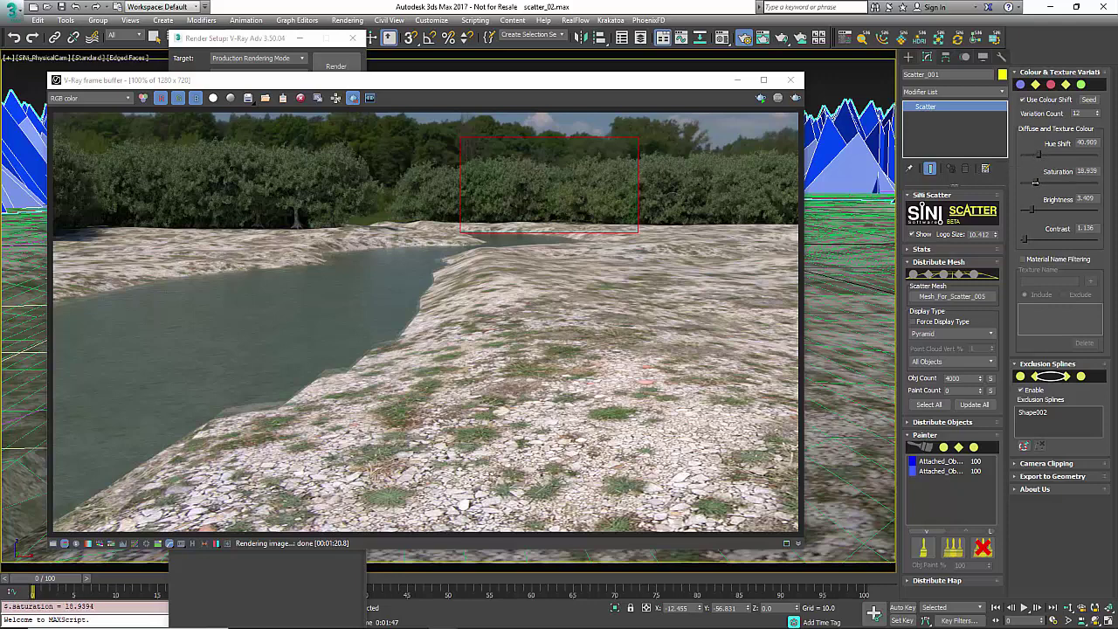
# - Turn off Region render and render the full frame with the tree colour variation
pyautogui.click(352, 97)
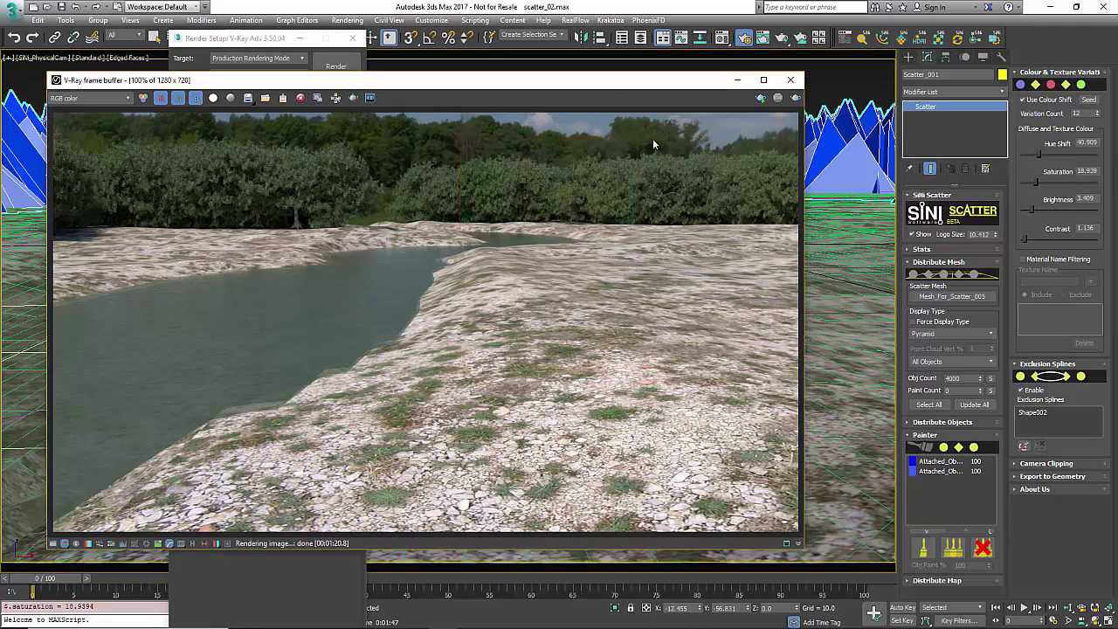
pyautogui.click(794, 98)
# - Enable Material Name Filtering and bring the tree material up to its multi-material level
pyautogui.click(1035, 259)
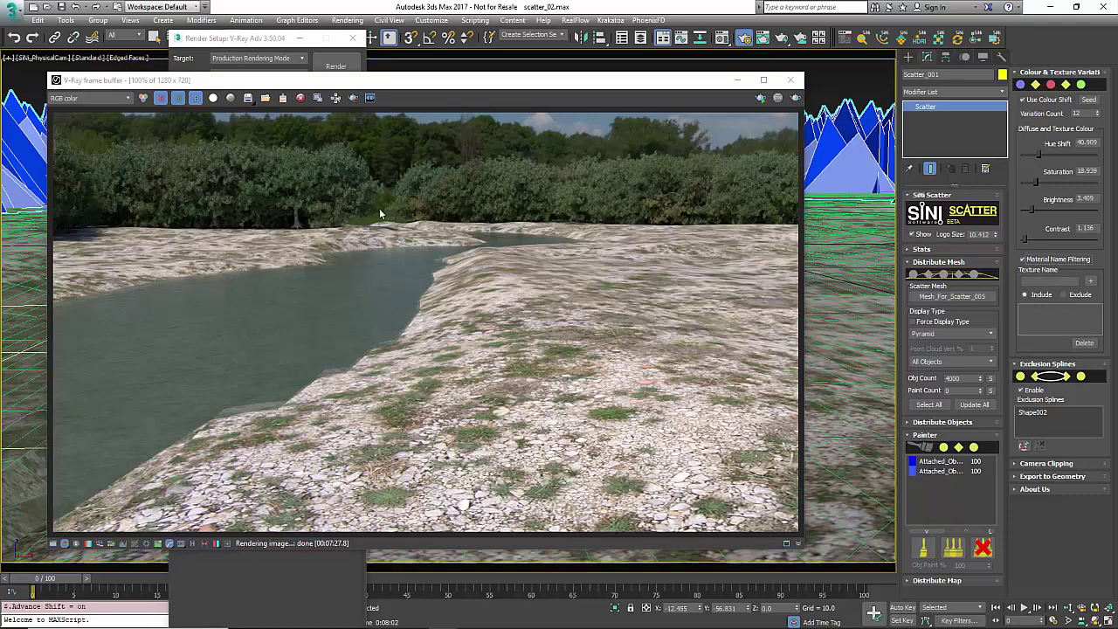
pyautogui.click(833, 76)
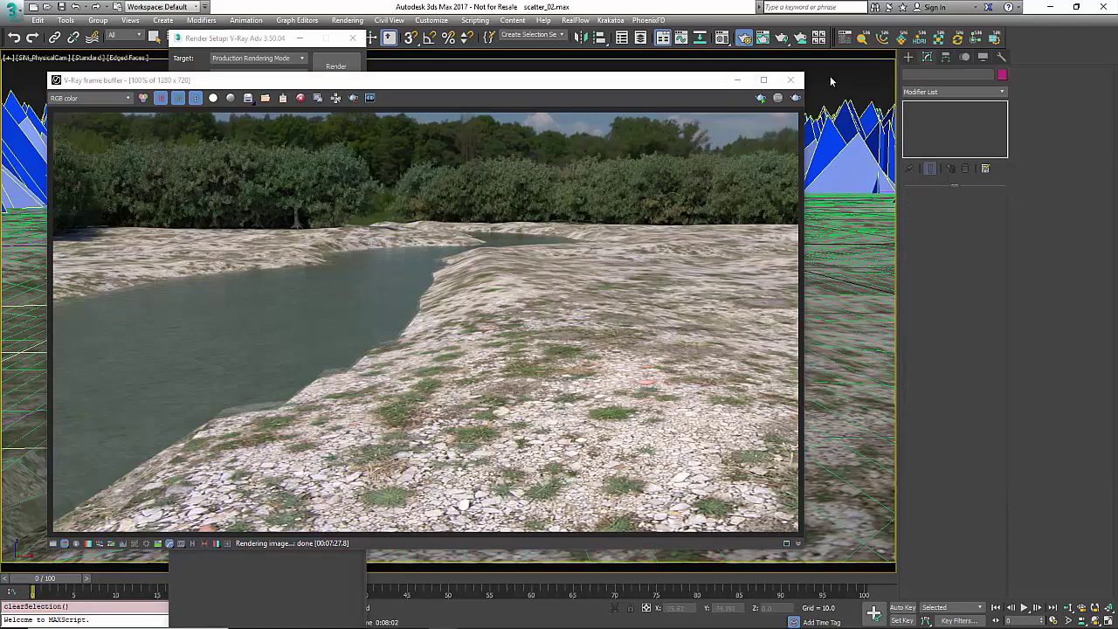
pyautogui.press('m')
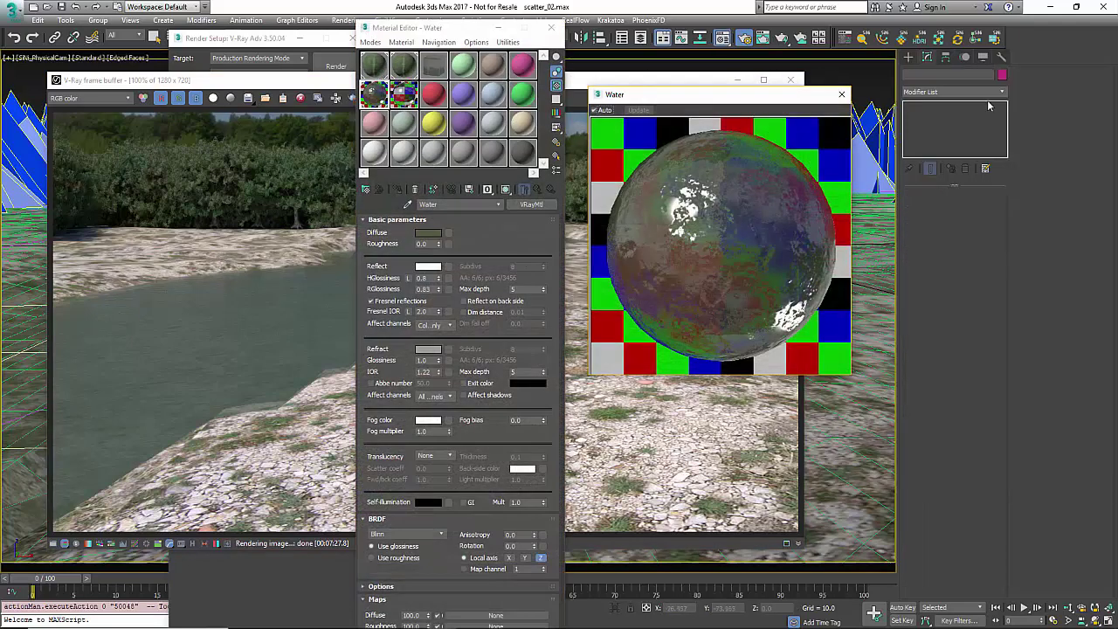
pyautogui.click(841, 95)
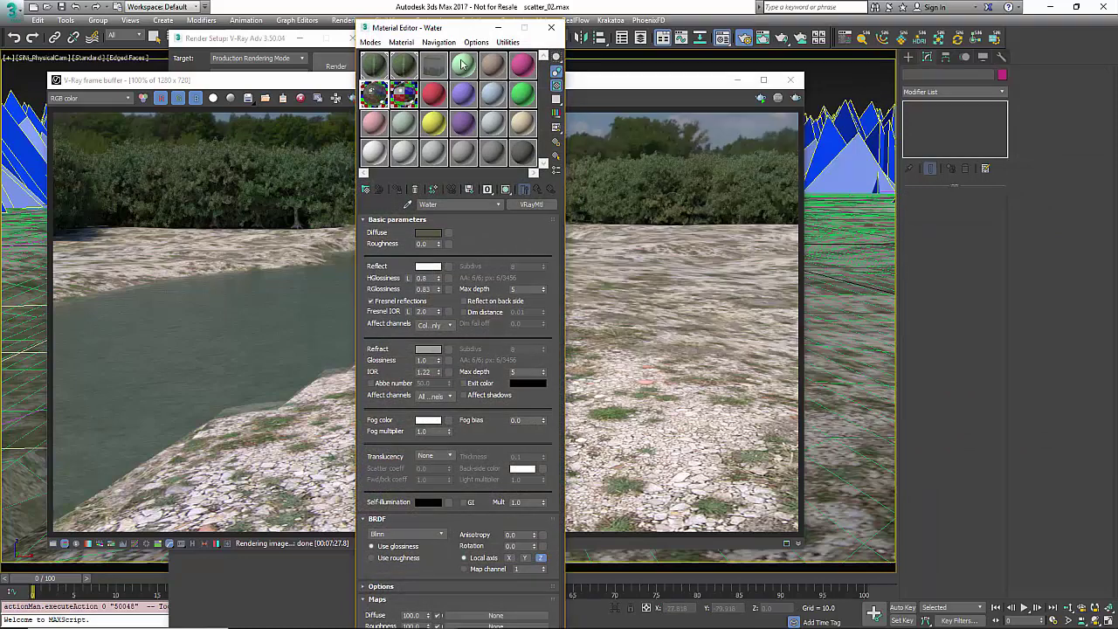
pyautogui.click(403, 65)
pyautogui.click(537, 191)
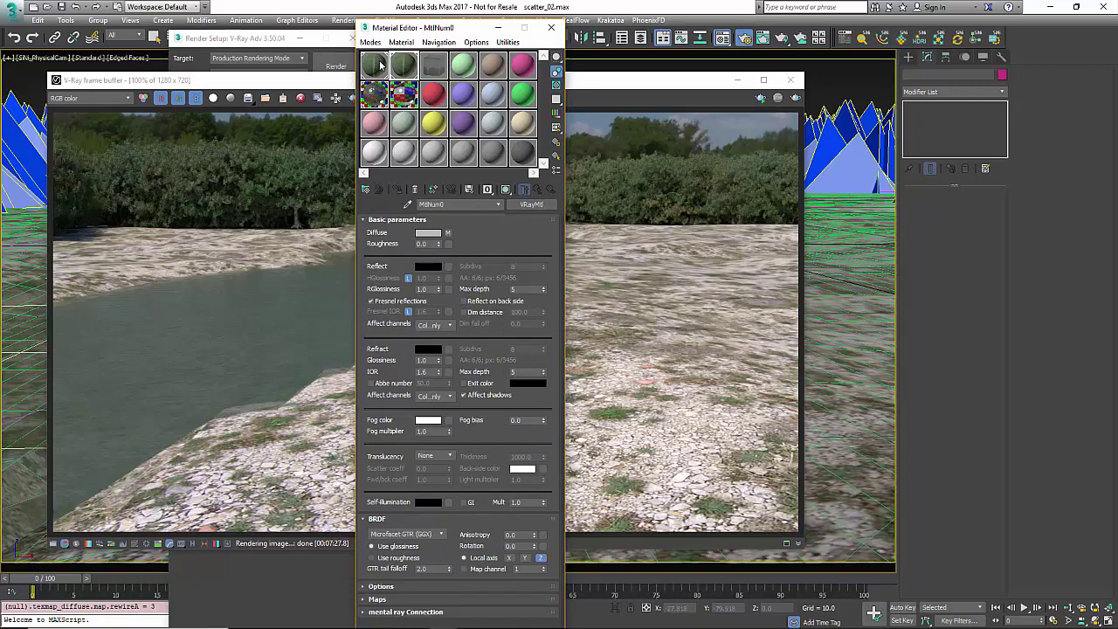
pyautogui.click(538, 191)
pyautogui.click(537, 191)
pyautogui.click(537, 192)
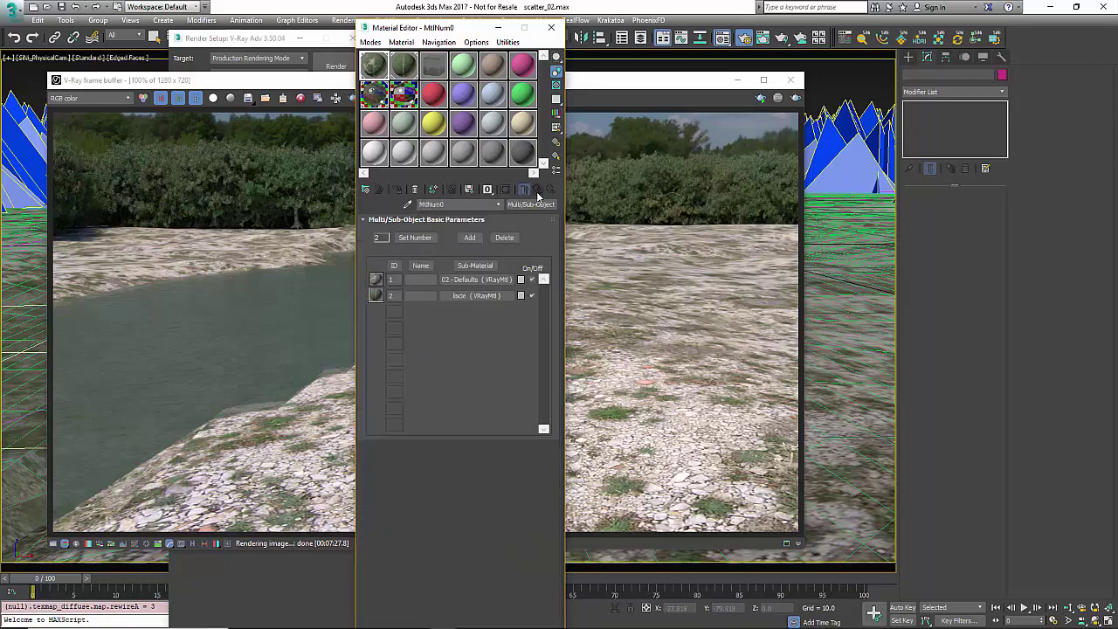
# - Rename the 02 - Defaults sub-material of MtlNum0 to 'bark'
pyautogui.click(471, 280)
pyautogui.click(472, 205)
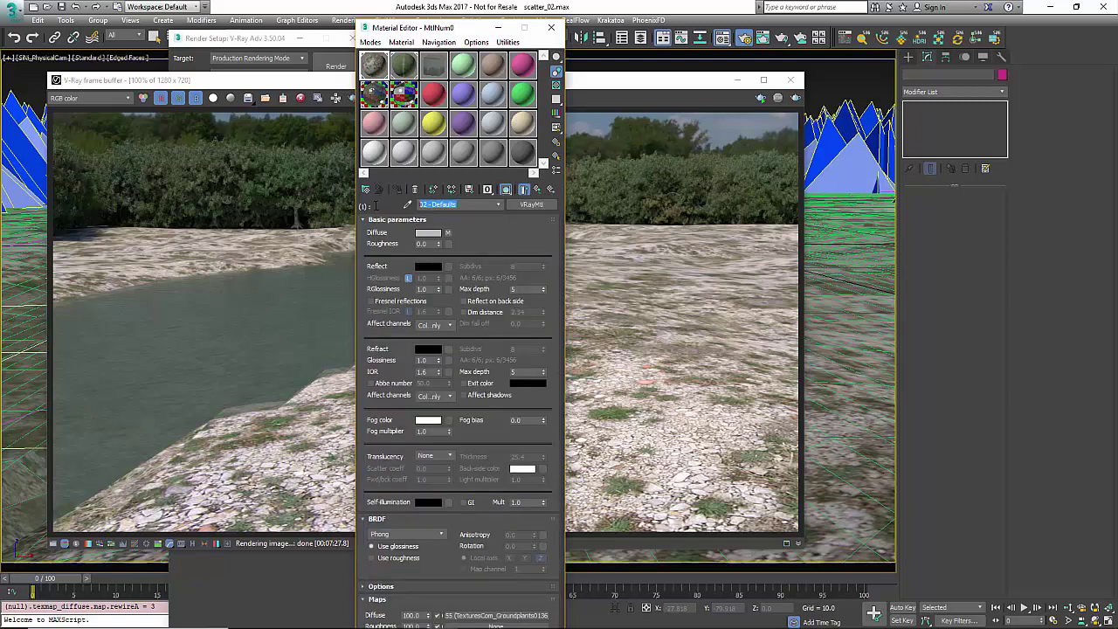
pyautogui.write('bark')
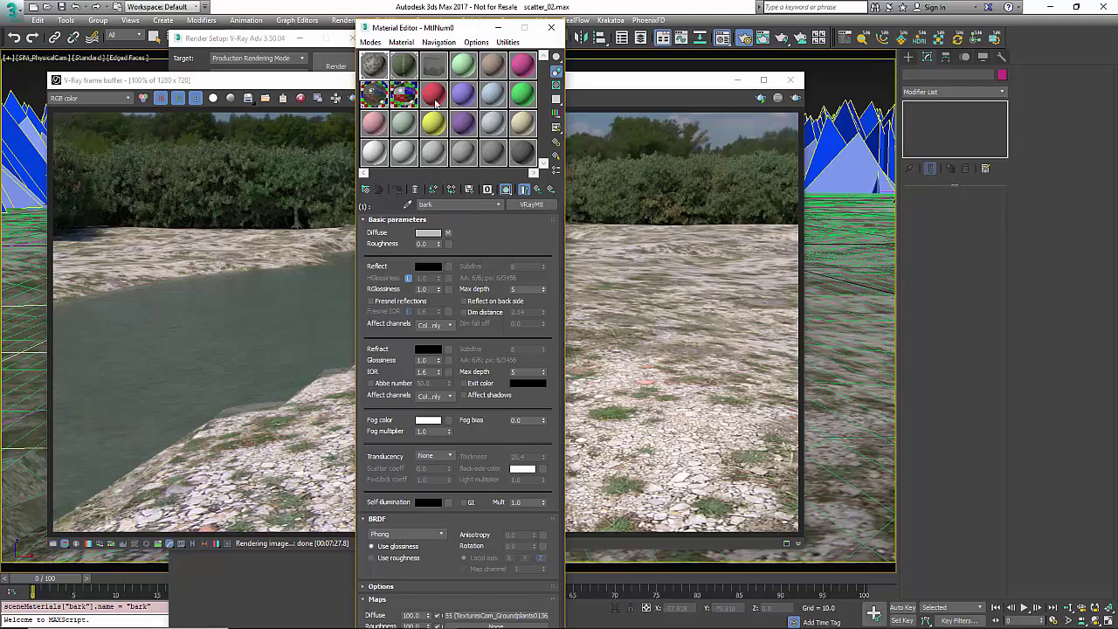
pyautogui.click(537, 189)
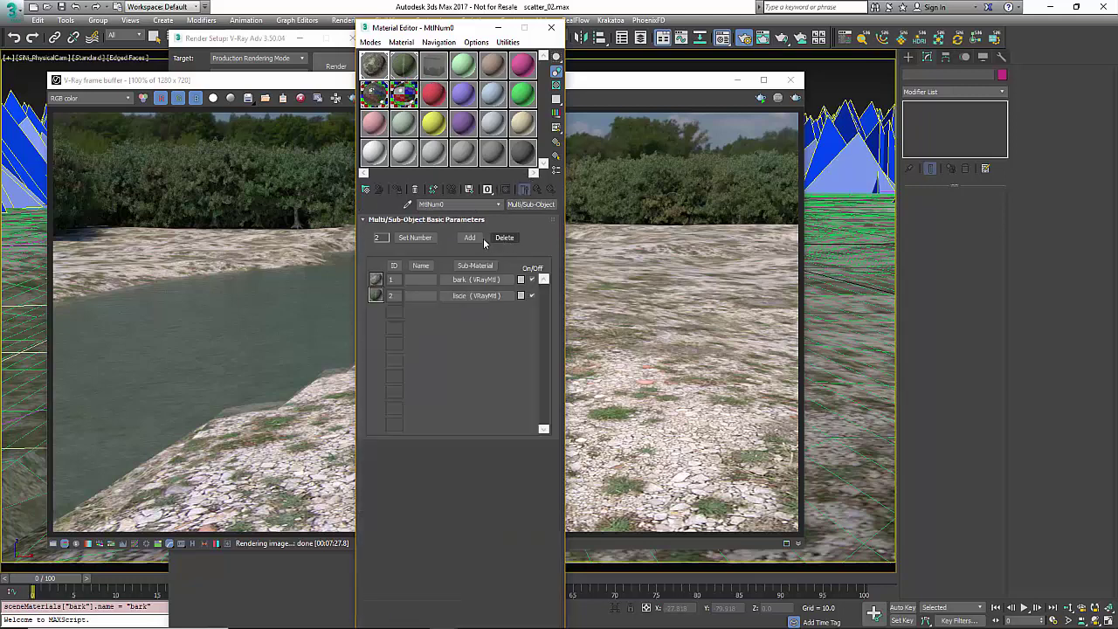
# - Add 'bark' to Scatter_001's material name filter list and set it to Exclude
pyautogui.moveTo(476, 279); pyautogui.dragTo(860, 131)
pyautogui.click(860, 131)
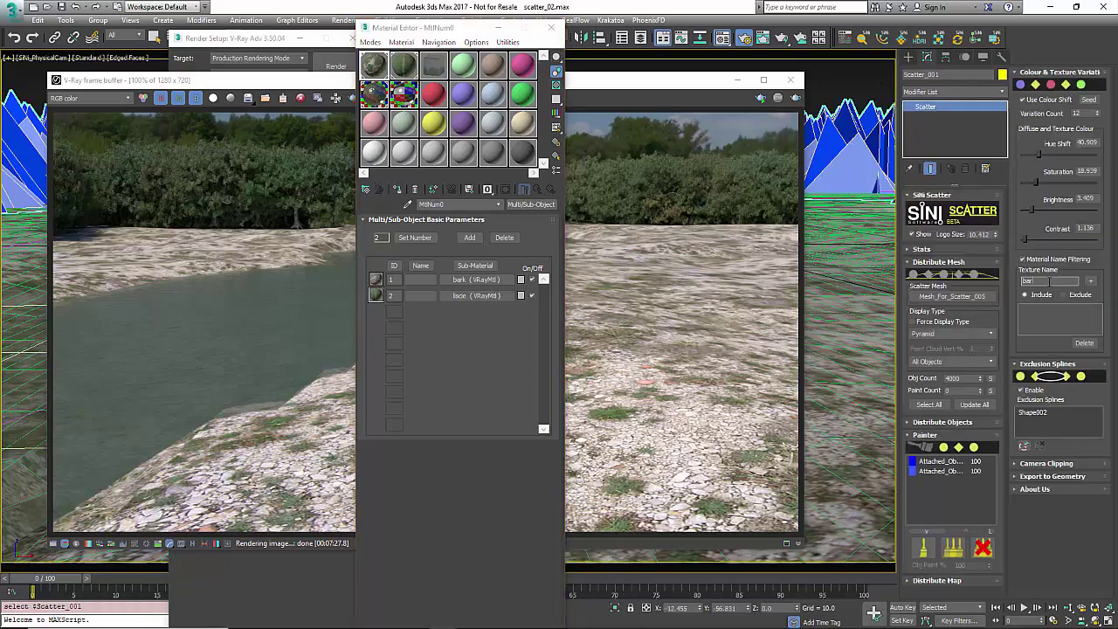
pyautogui.click(1049, 281)
pyautogui.write('bark')
pyautogui.click(1092, 282)
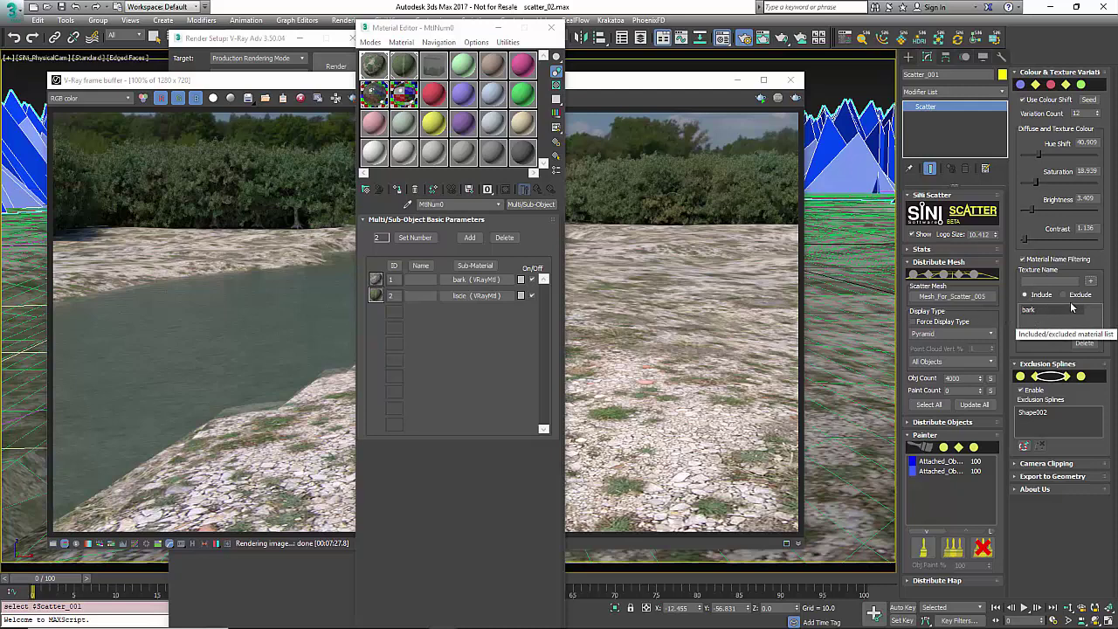
pyautogui.click(1073, 296)
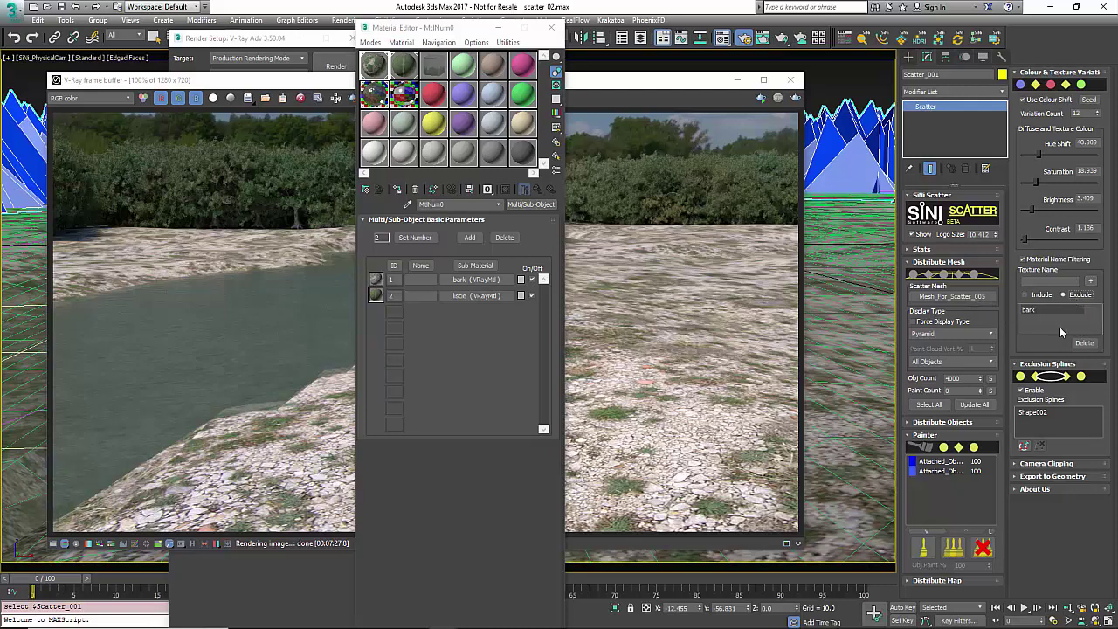